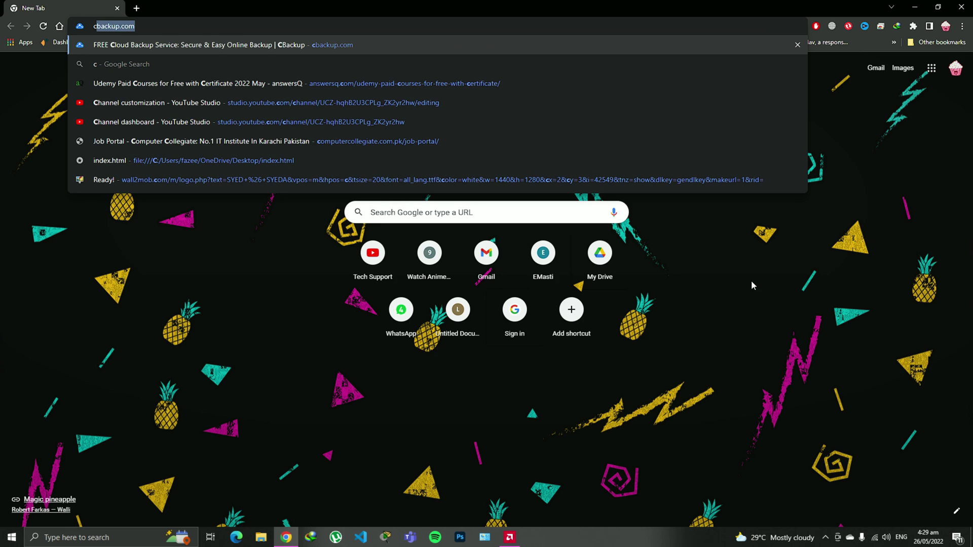
- Open the cbackup.com website and try to download the CBackup installer
key(Return)
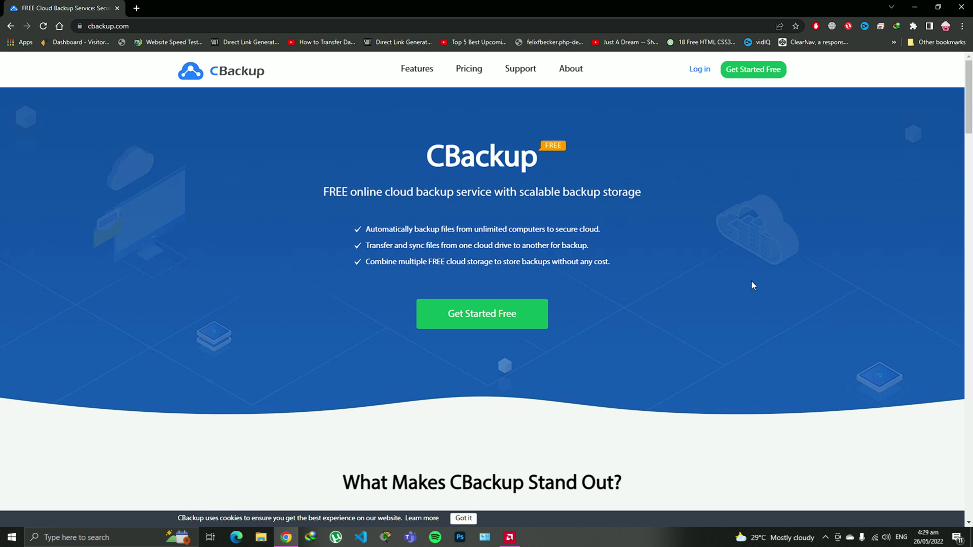
click(738, 74)
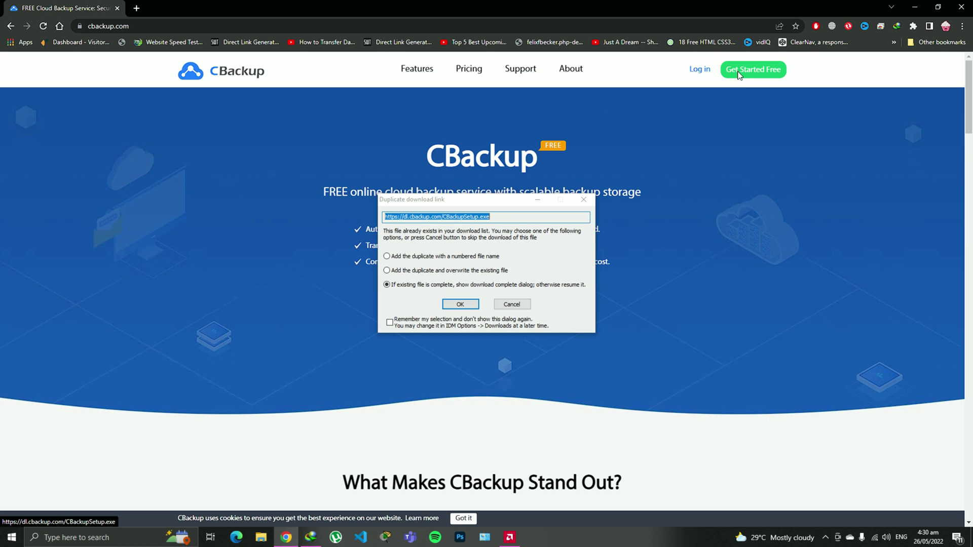
click(585, 199)
- Log in to the existing CBackup account with the saved email and password
click(703, 72)
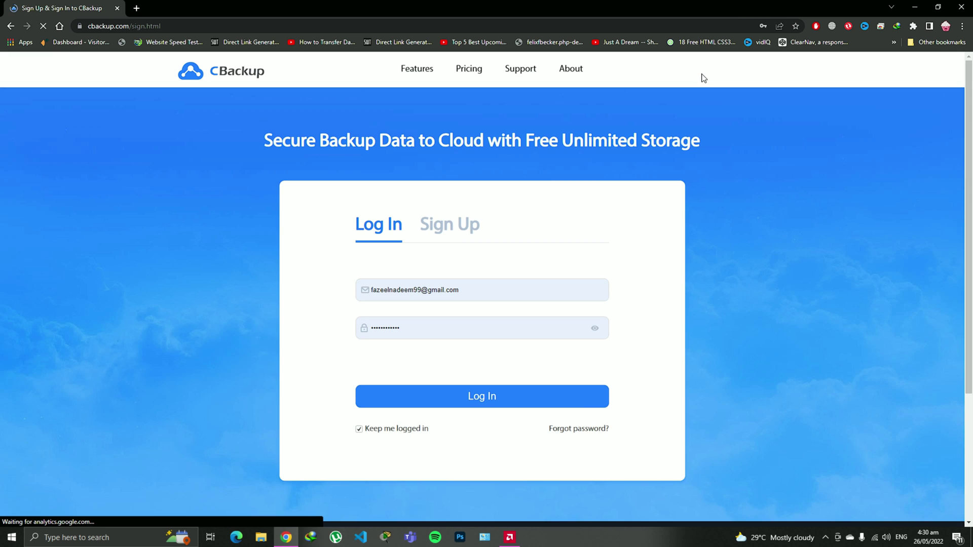
click(440, 239)
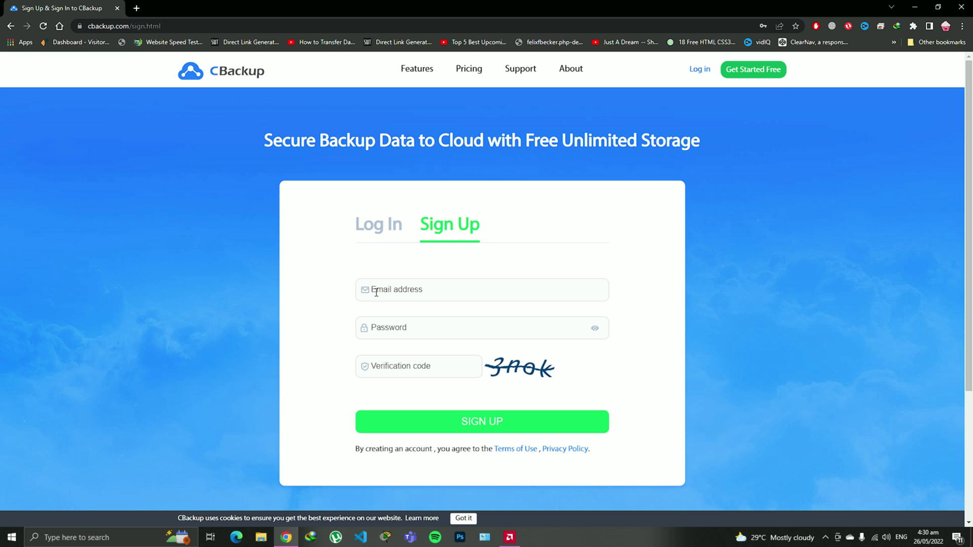
click(391, 238)
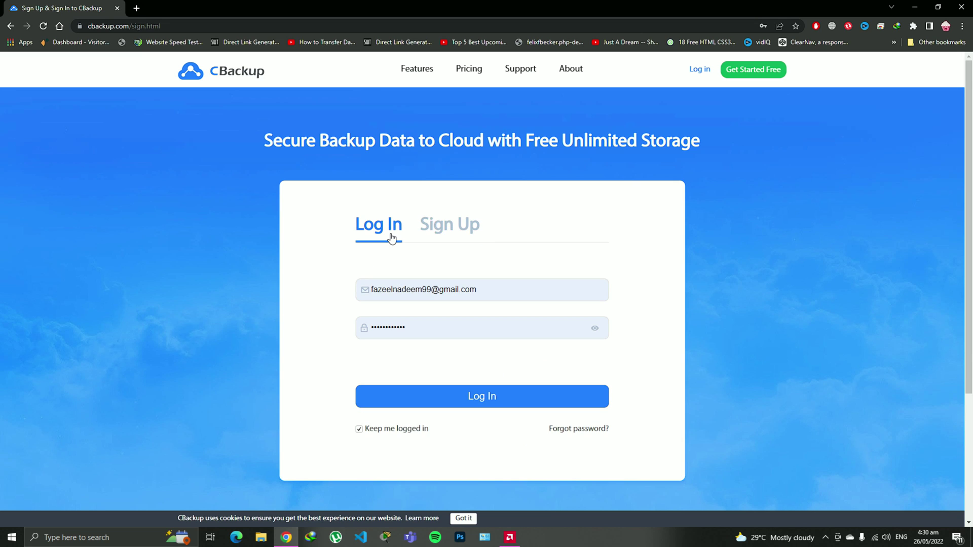
click(525, 406)
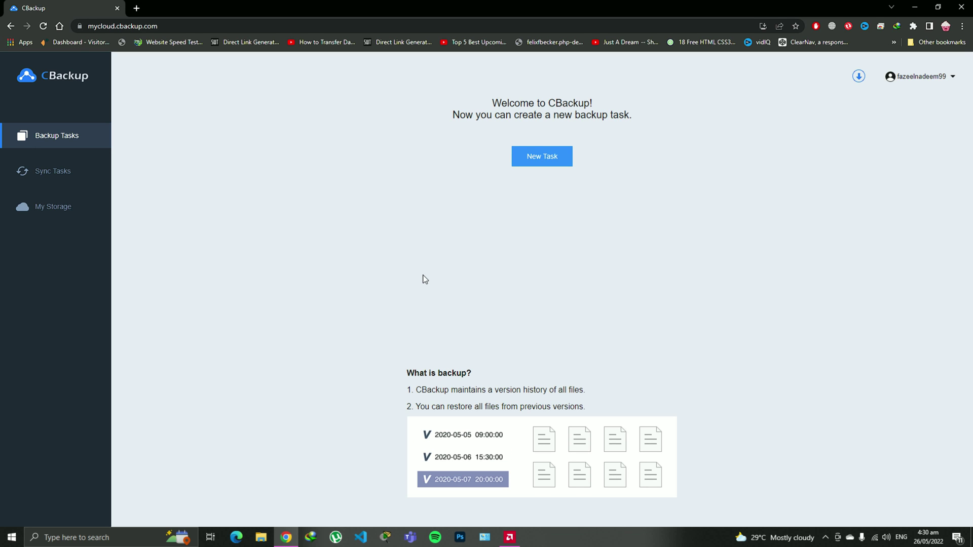
- Remove the Google Drive(3) cloud from My Storage
click(45, 208)
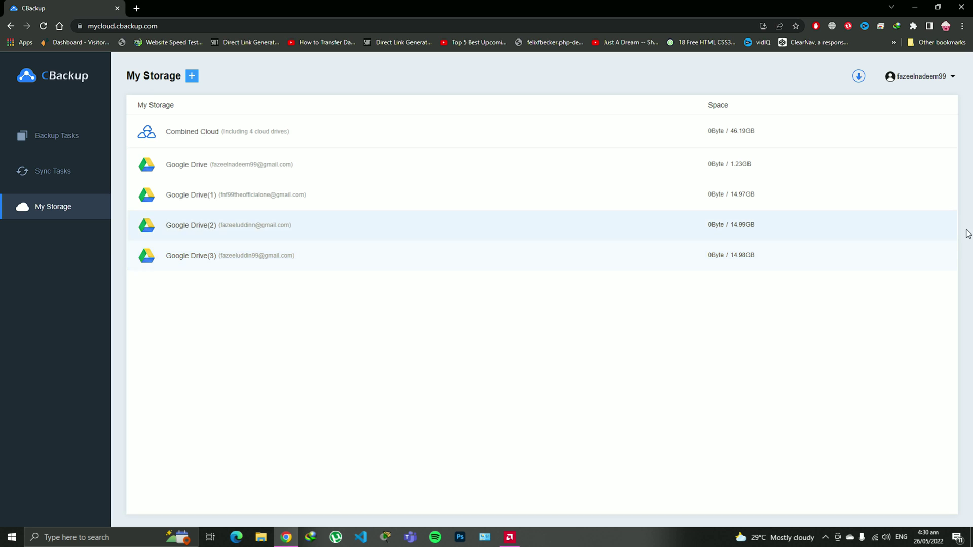
click(934, 258)
click(915, 312)
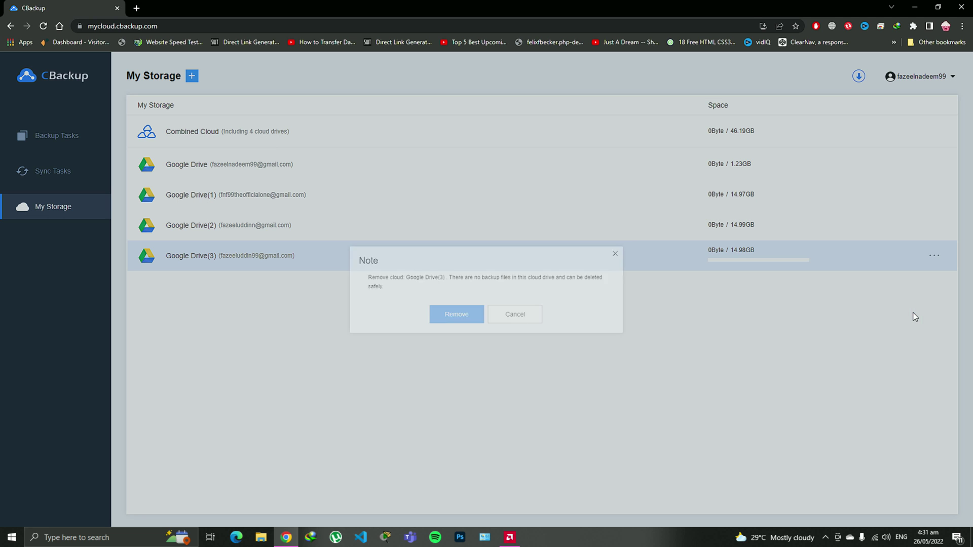
click(449, 319)
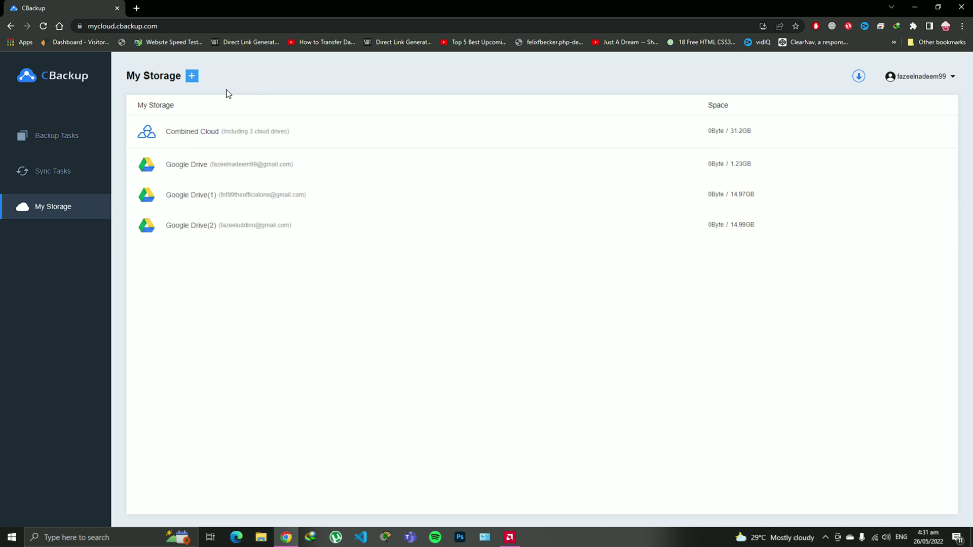
click(198, 79)
click(208, 91)
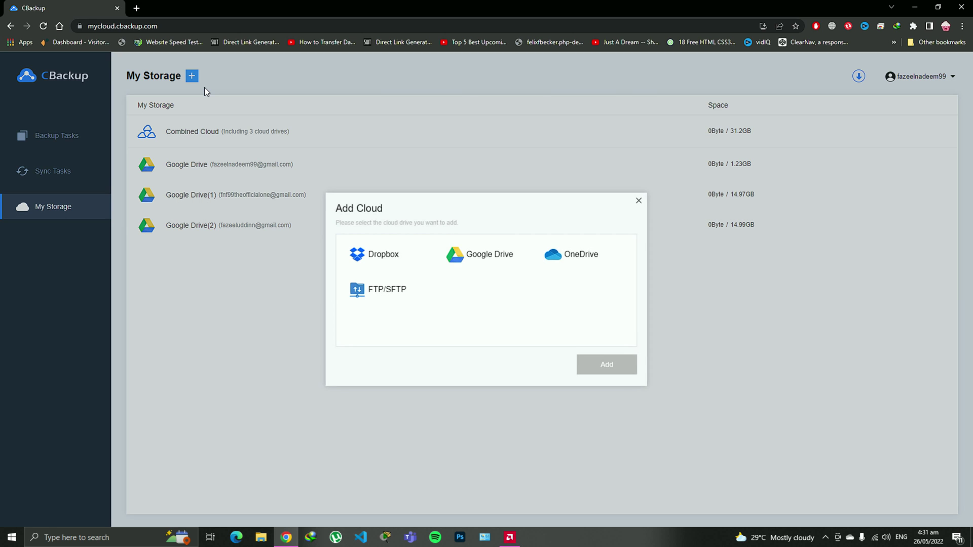
click(643, 203)
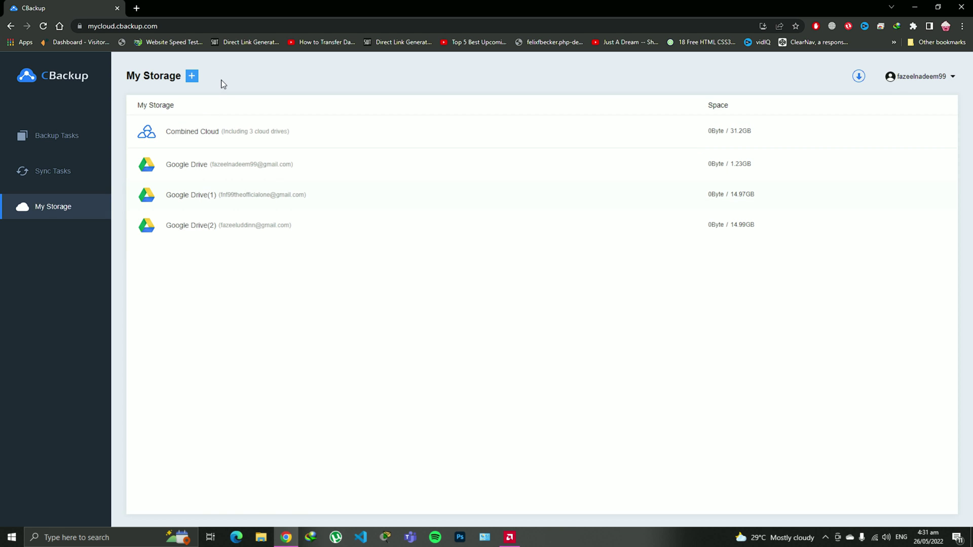
- Add another Google Drive cloud to My Storage and grant CBackup access to the fourth listed Google account
click(195, 79)
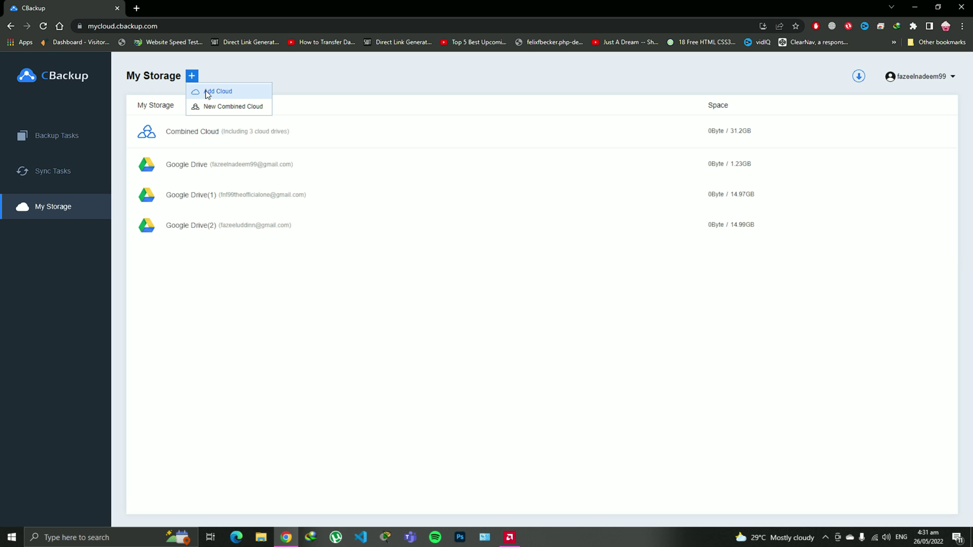
click(208, 93)
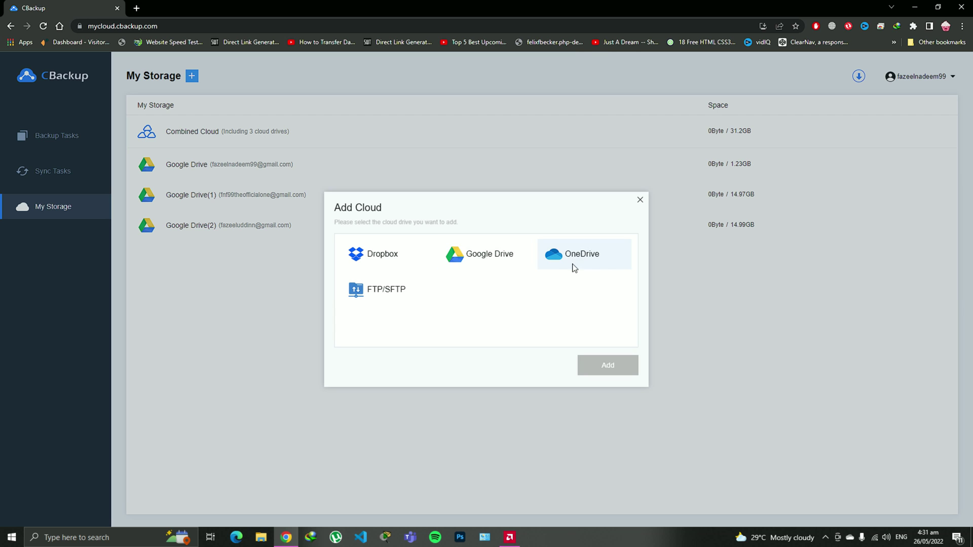
click(475, 267)
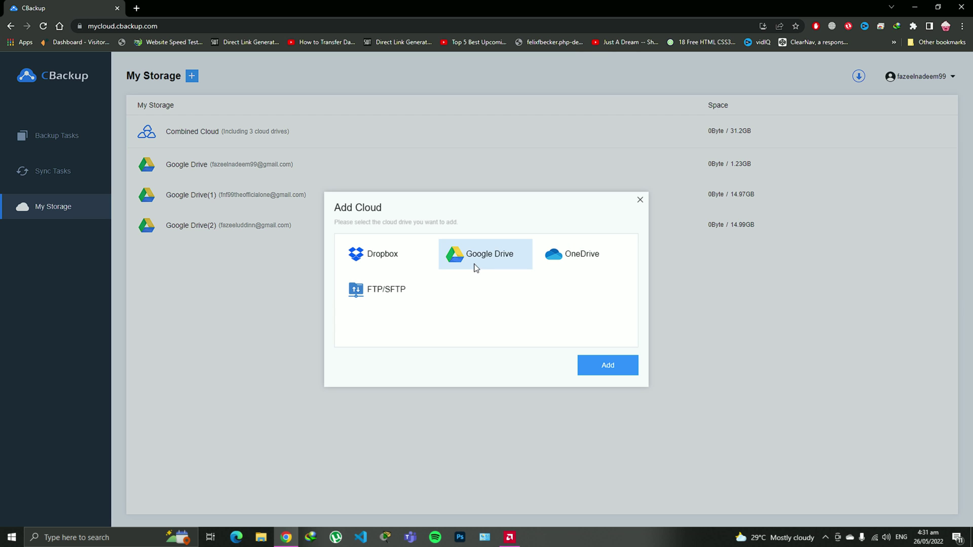
click(599, 364)
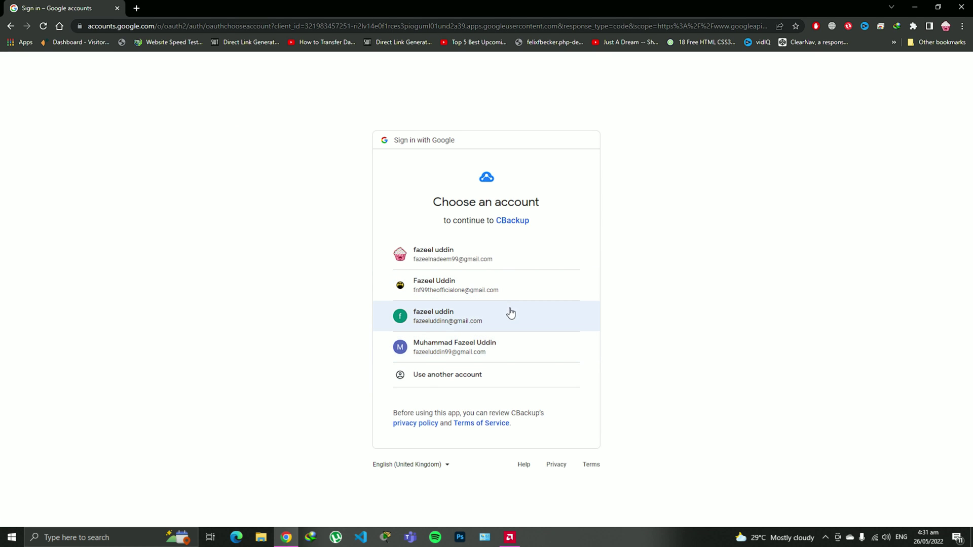
click(504, 341)
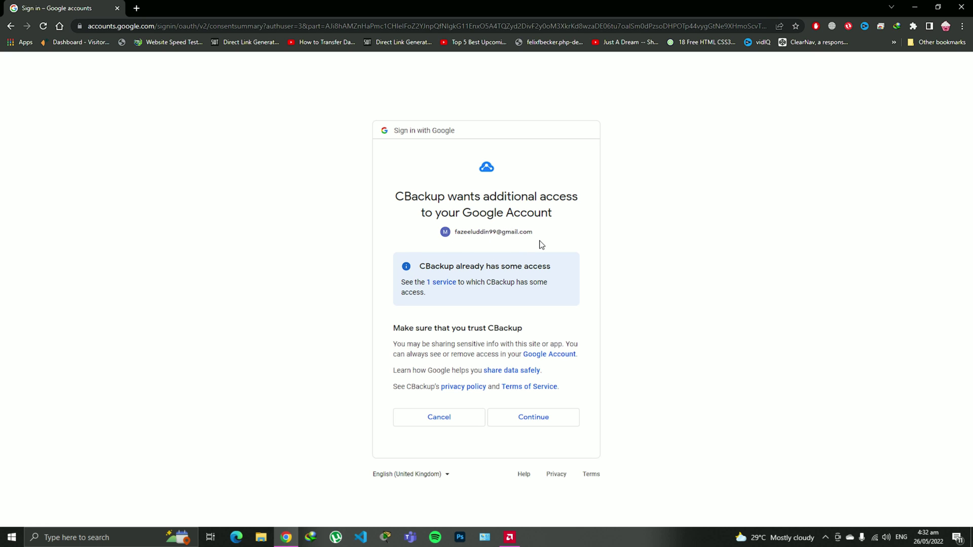
click(528, 424)
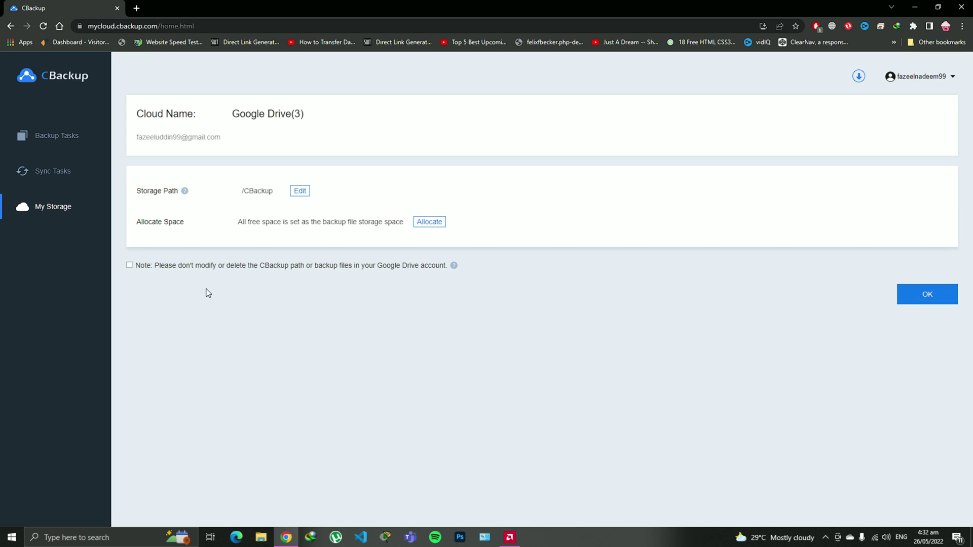
- Acknowledge the note about not modifying the CBackup path and save the new Google Drive with storage path /CBackup and all free space
click(131, 266)
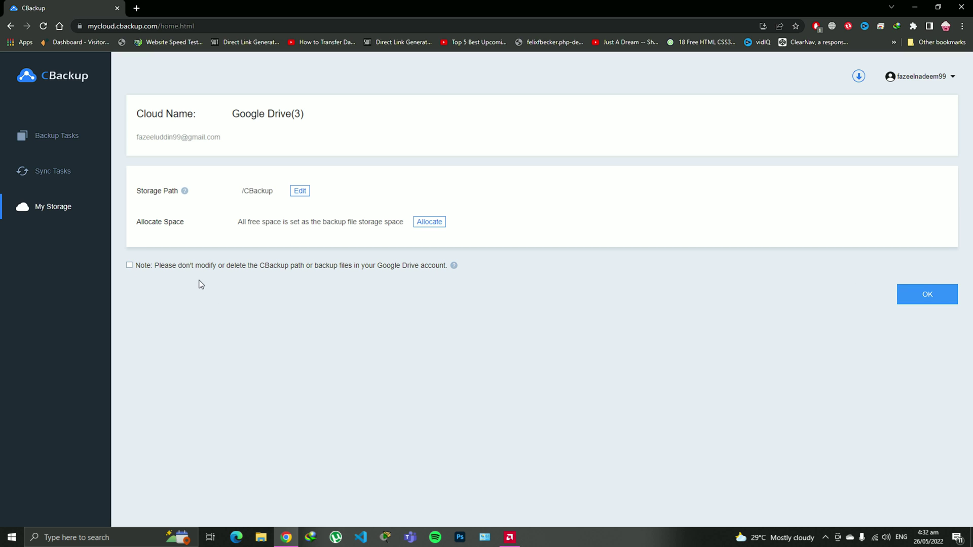
click(130, 266)
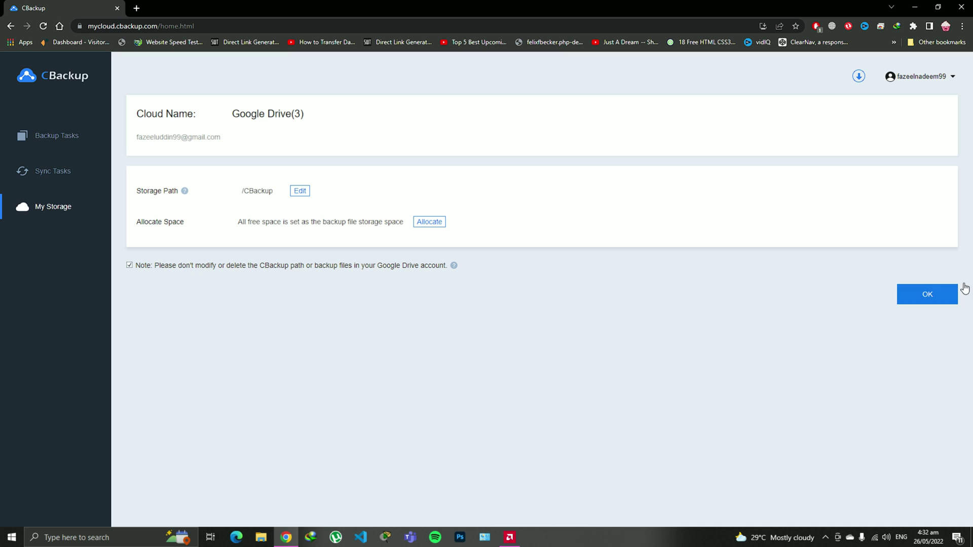
click(938, 293)
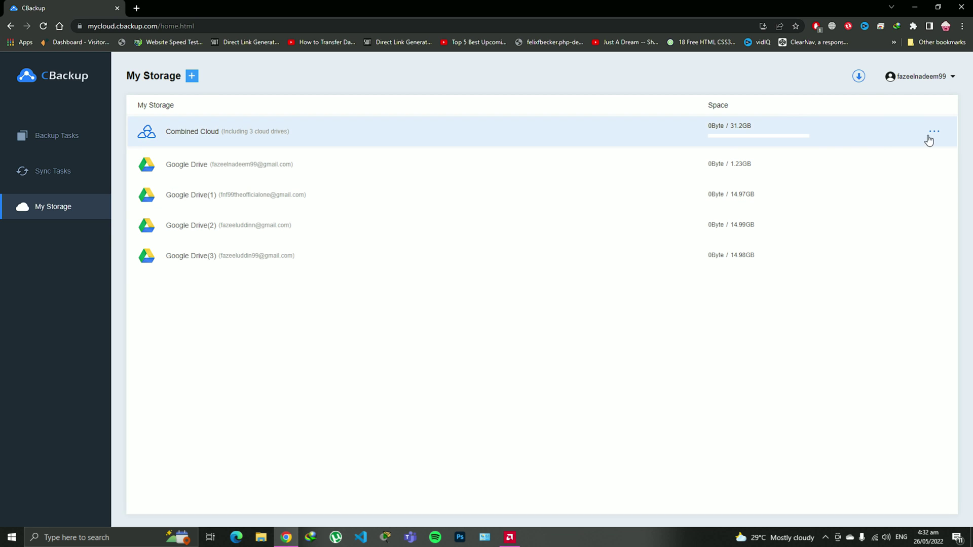
- Delete the existing Combined Cloud from My Storage
click(932, 132)
click(903, 190)
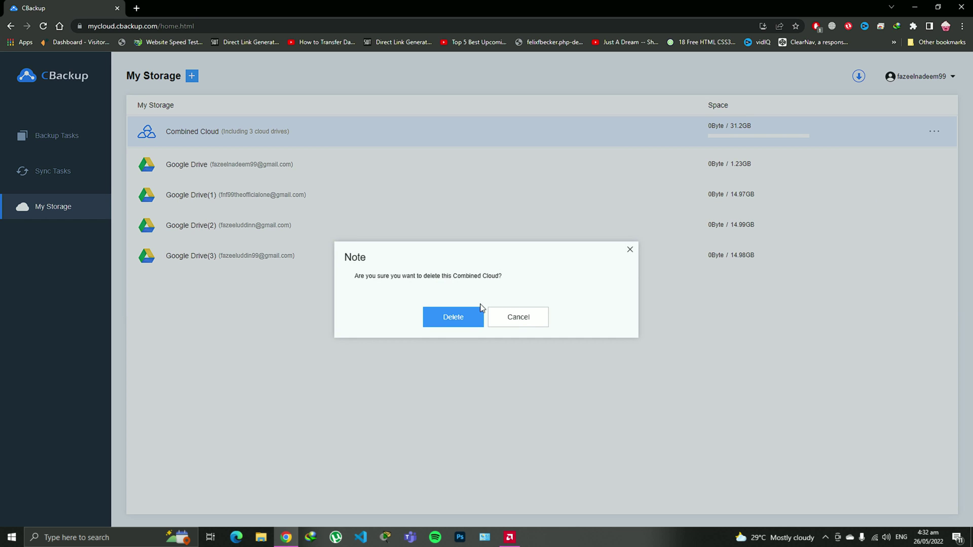
click(462, 320)
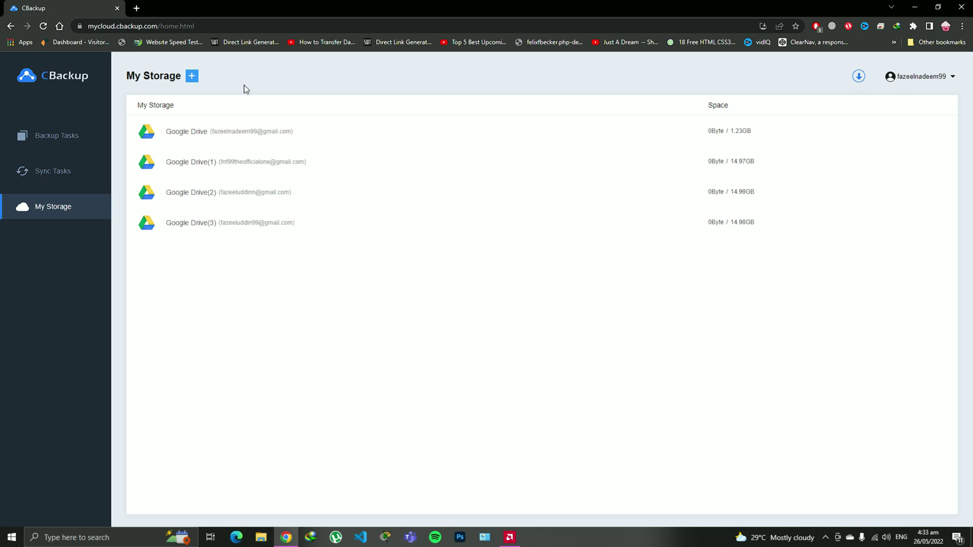
- Create a new Combined Cloud from Google Drive, Google Drive(1), Google Drive(2) and Google Drive(3) in that order
click(195, 76)
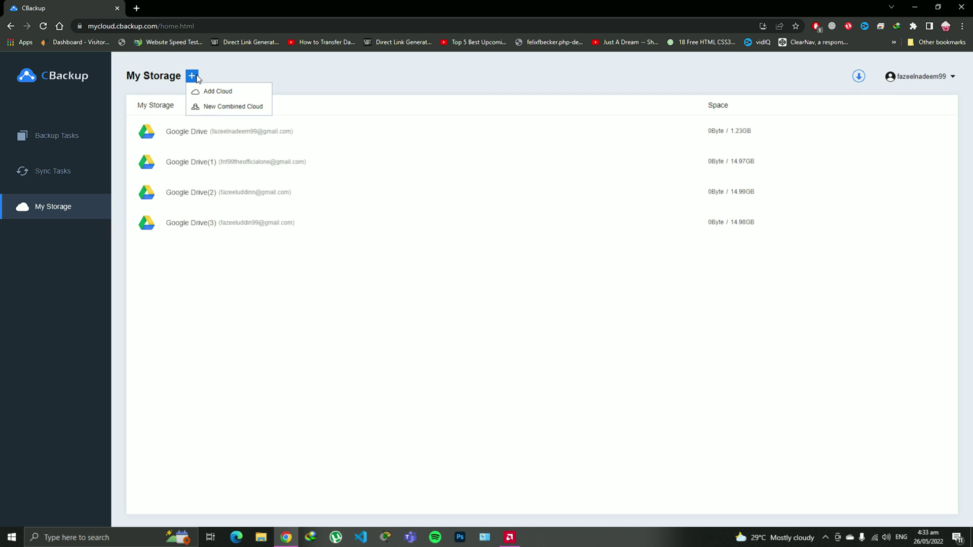
click(234, 106)
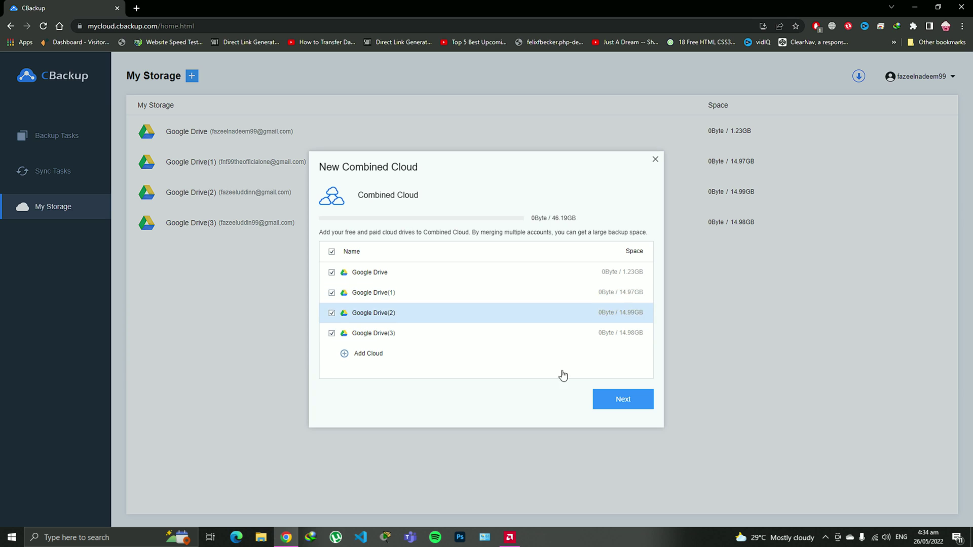
click(628, 401)
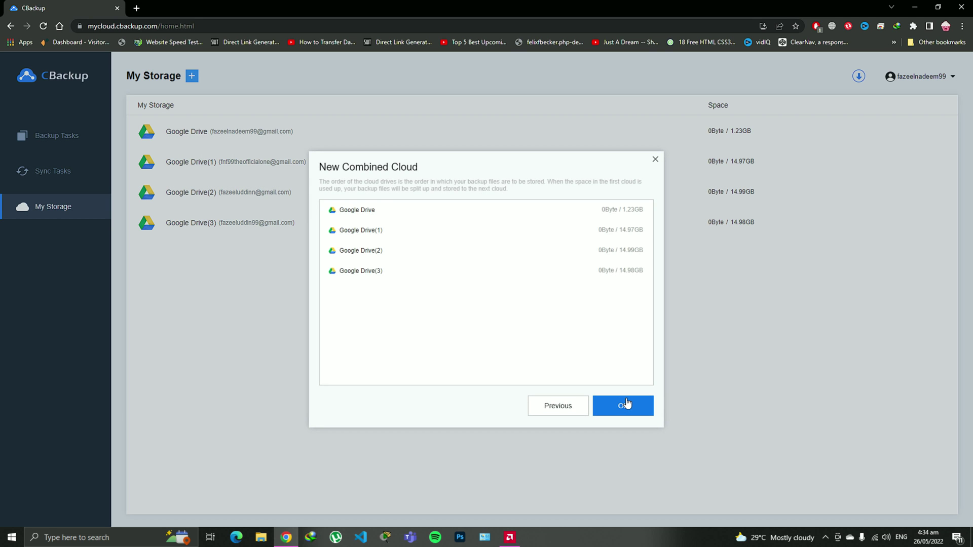
click(627, 404)
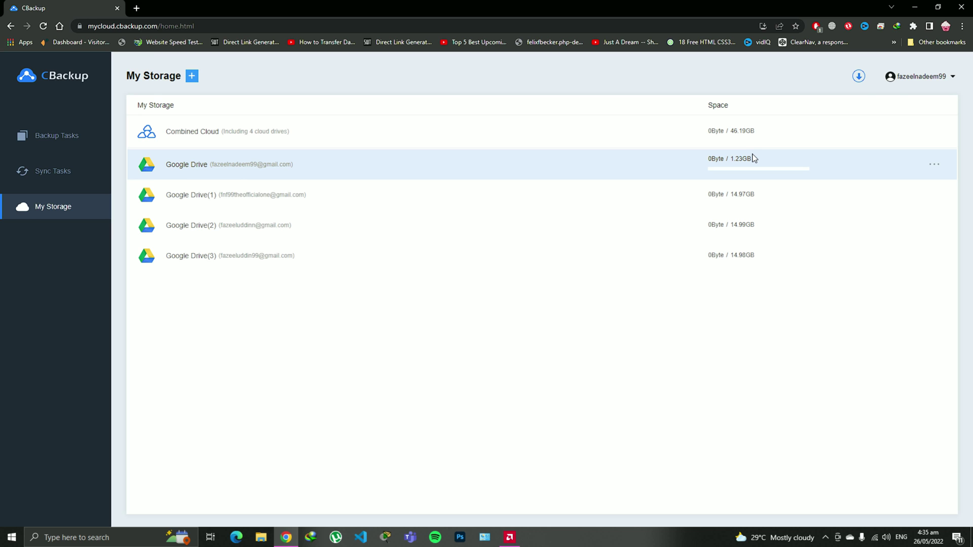
- Start a new backup task with the whole Google Drive as its source
click(55, 135)
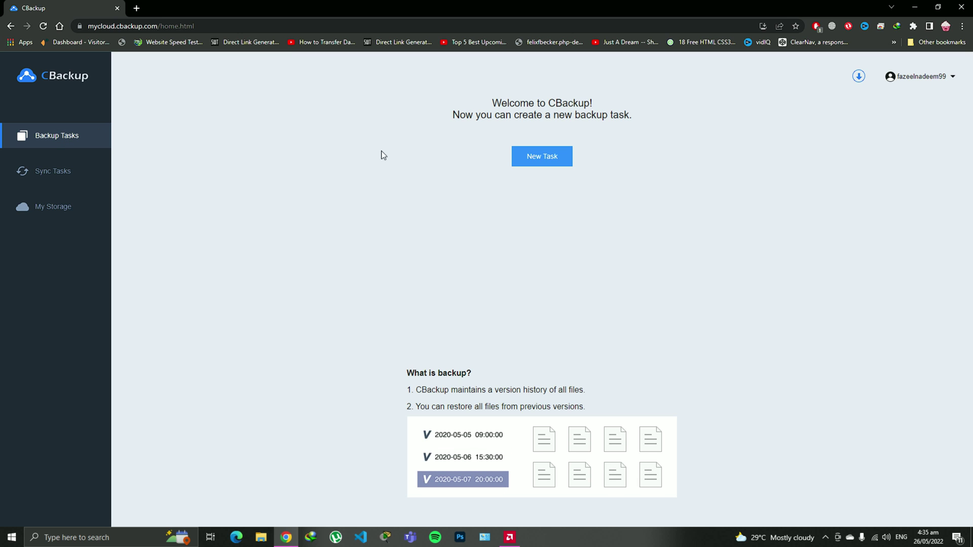
click(532, 160)
click(167, 192)
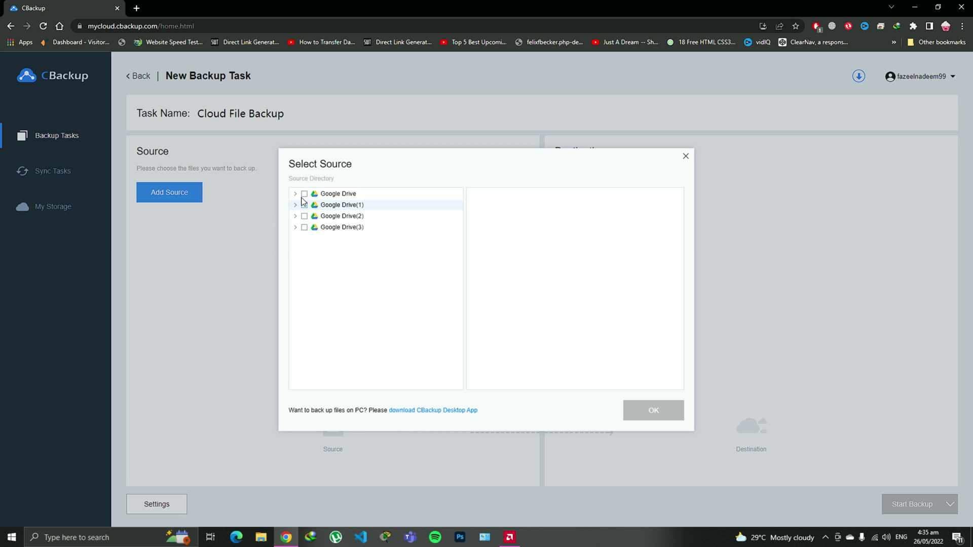
click(305, 194)
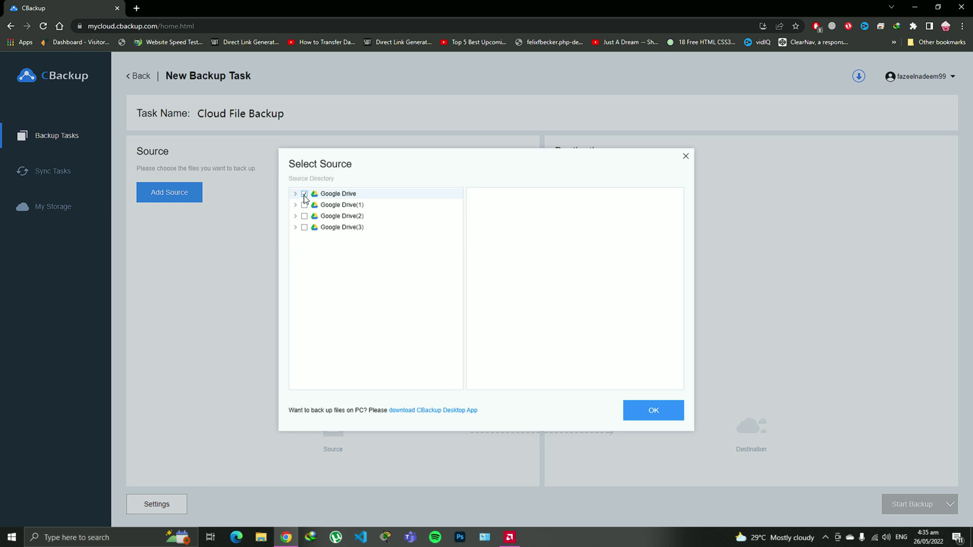
click(295, 194)
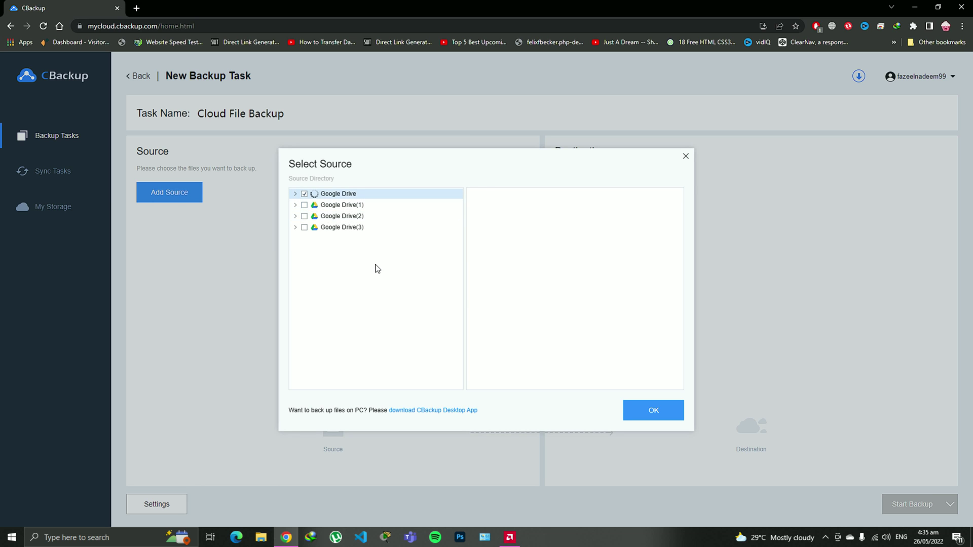
click(670, 410)
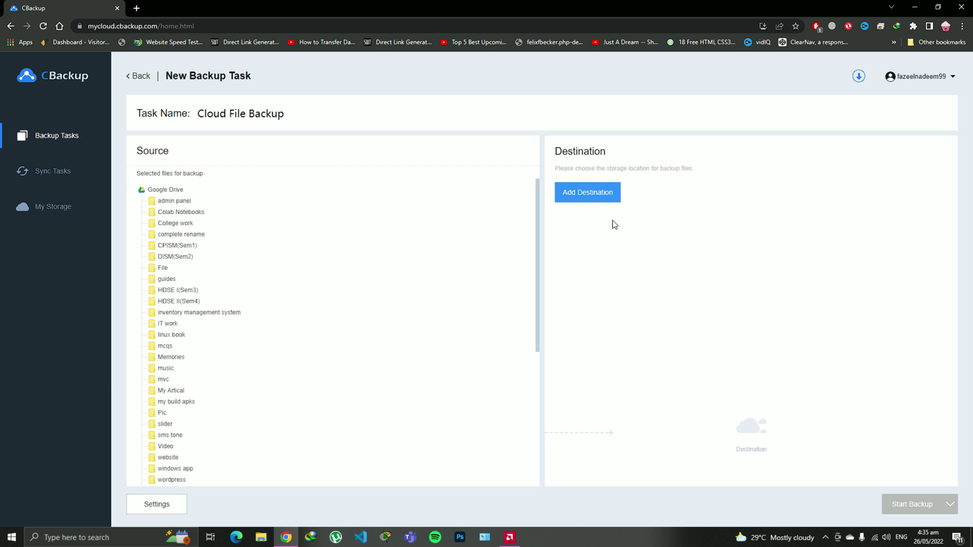
- Add the existing Combined Cloud as the destination of the Cloud File Backup task, checking which drives it contains
click(604, 200)
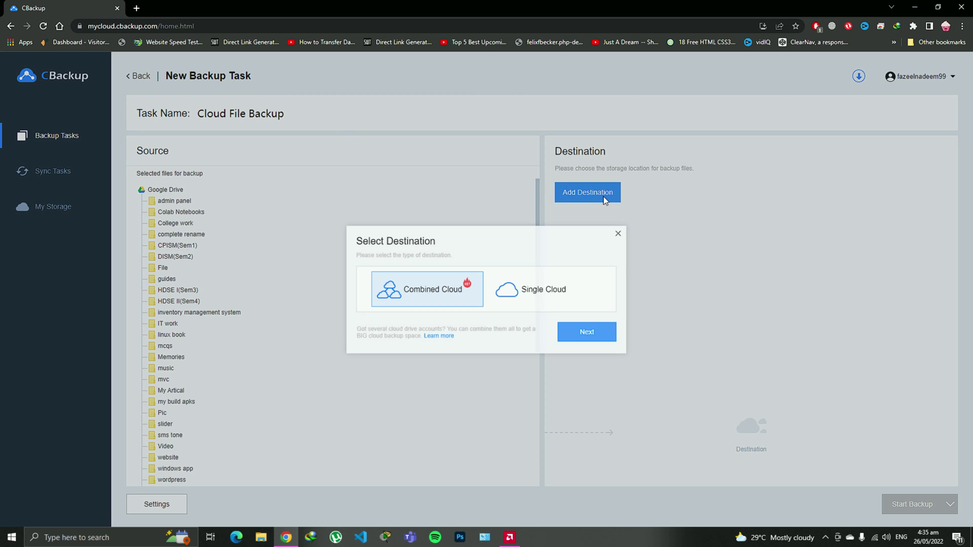
click(577, 330)
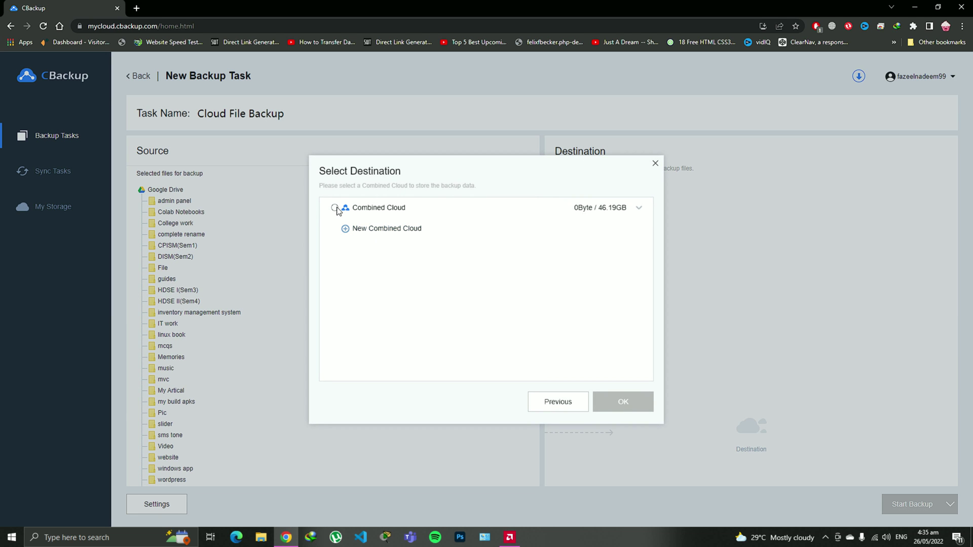
click(335, 208)
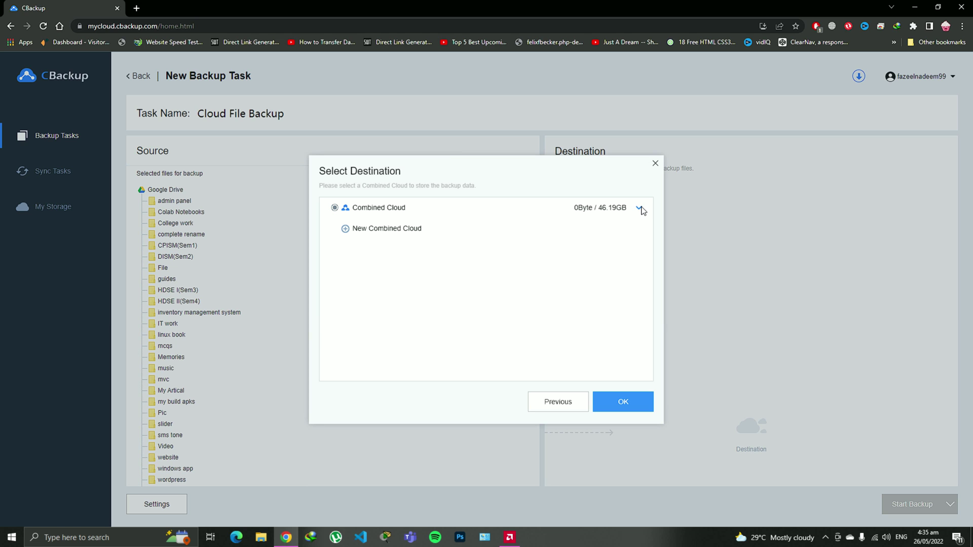
click(640, 209)
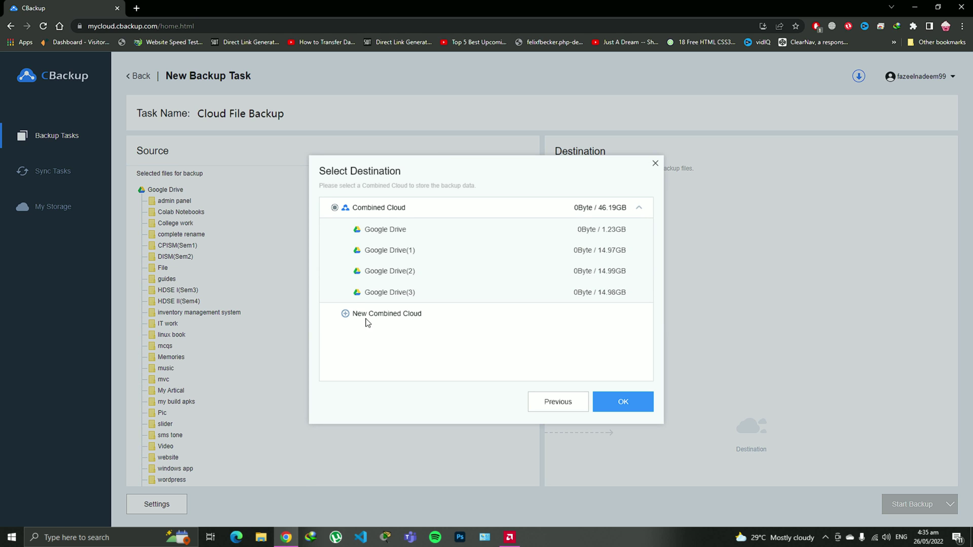
click(639, 208)
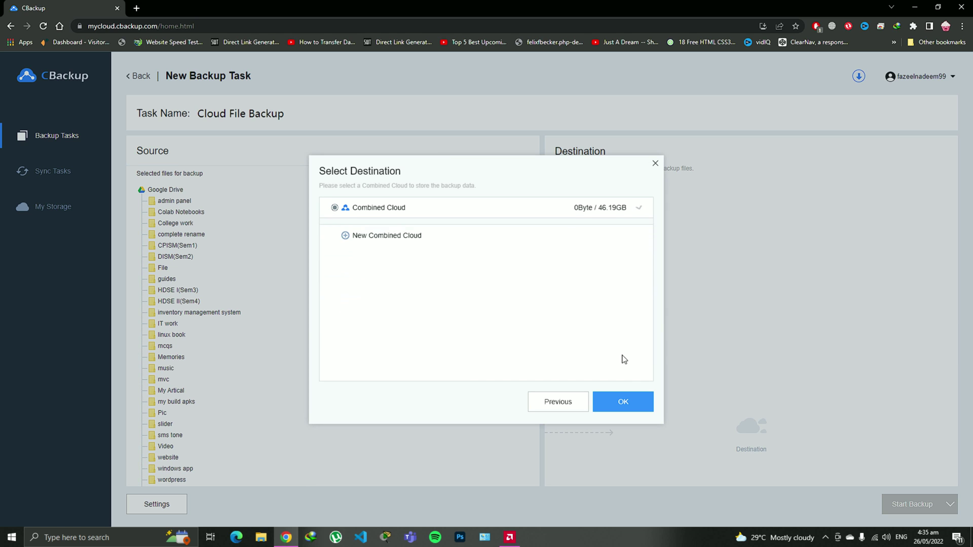
click(625, 402)
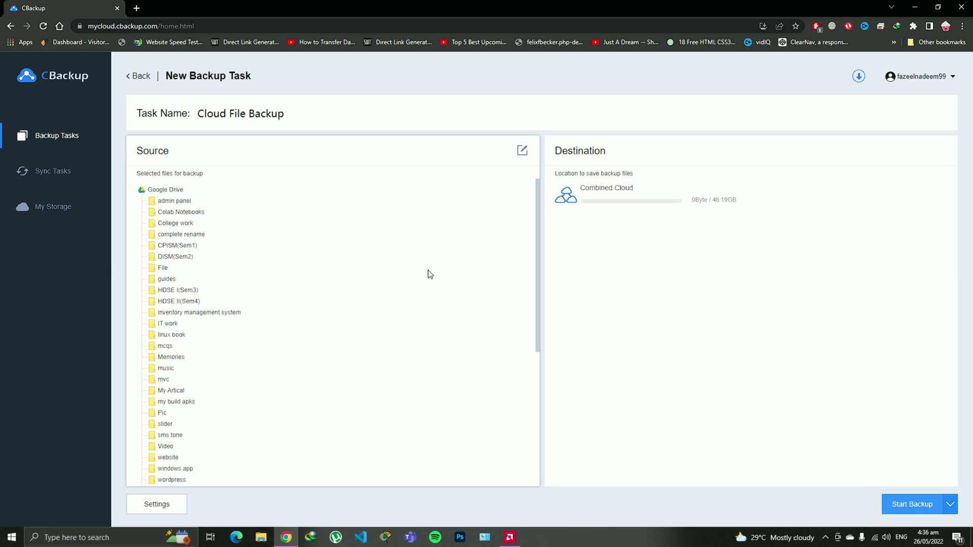
- Launch the CBackup desktop app with permission to make changes and review its account information and My Storage list
click(913, 6)
double_click(135, 218)
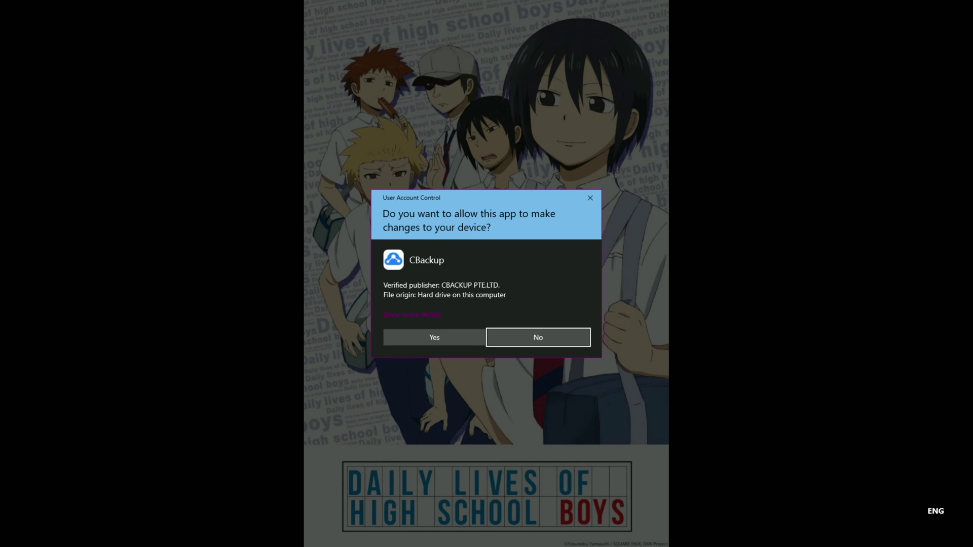
click(434, 337)
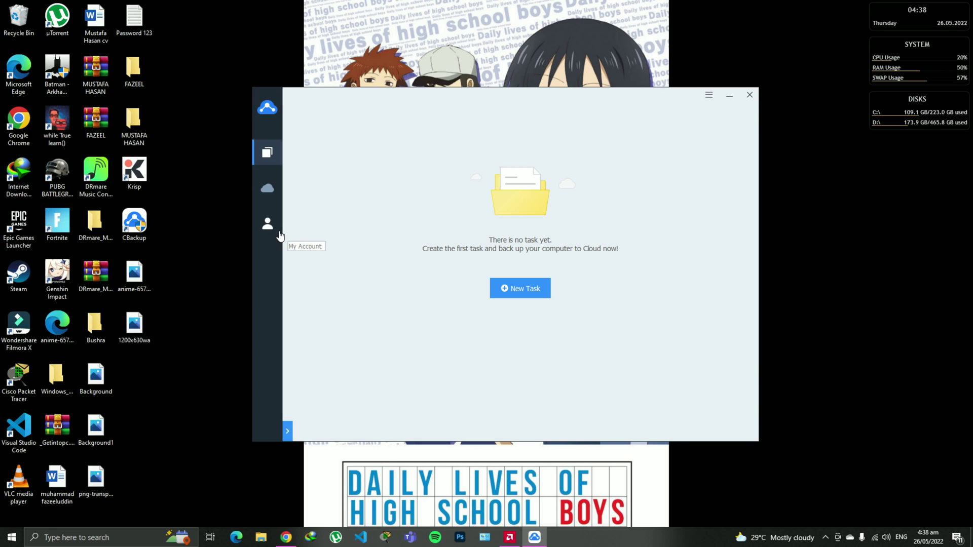
click(279, 233)
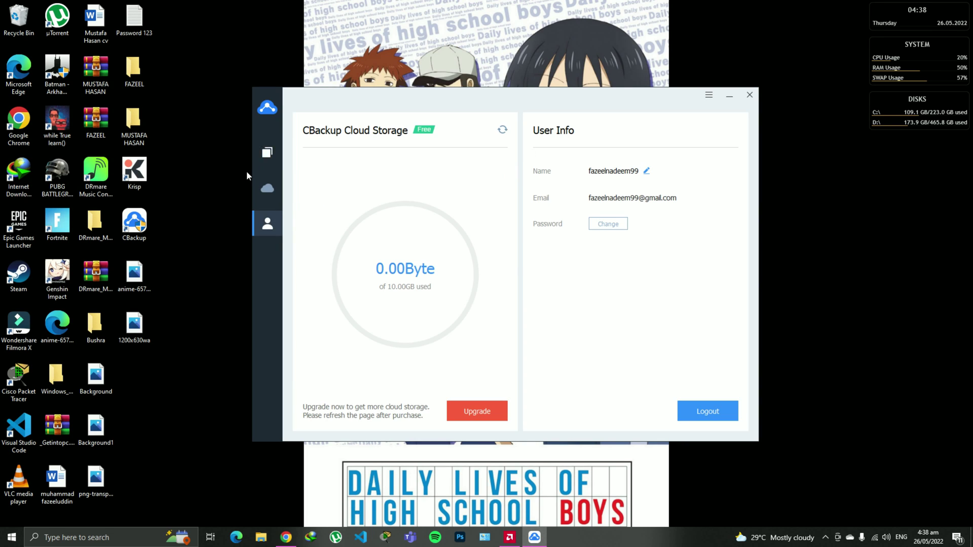
click(268, 188)
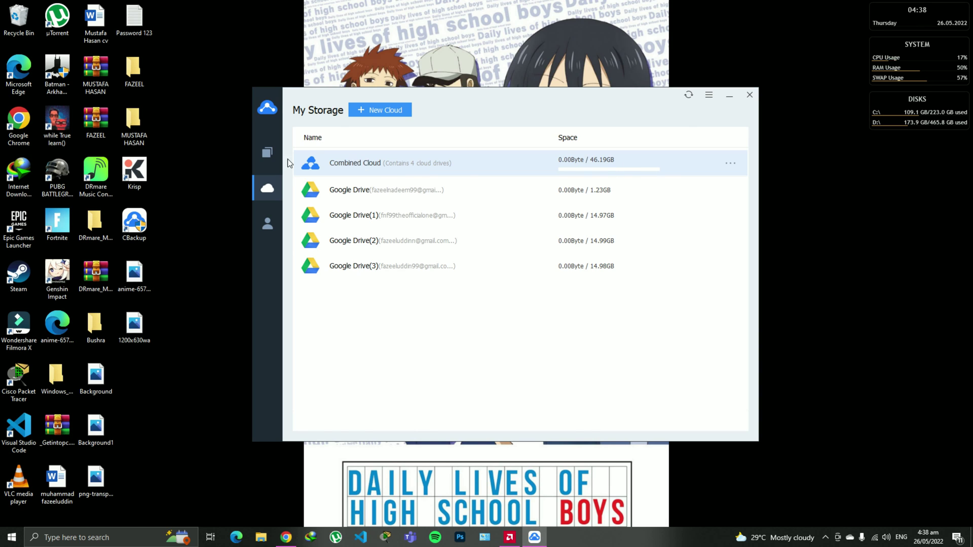
- Start a new backup task with Local Files as the source type
click(268, 153)
click(540, 289)
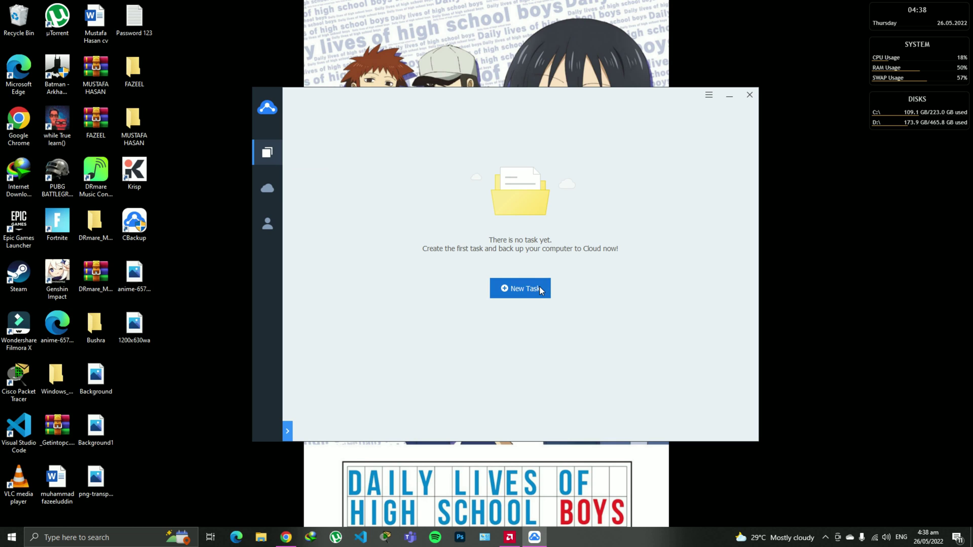
click(620, 206)
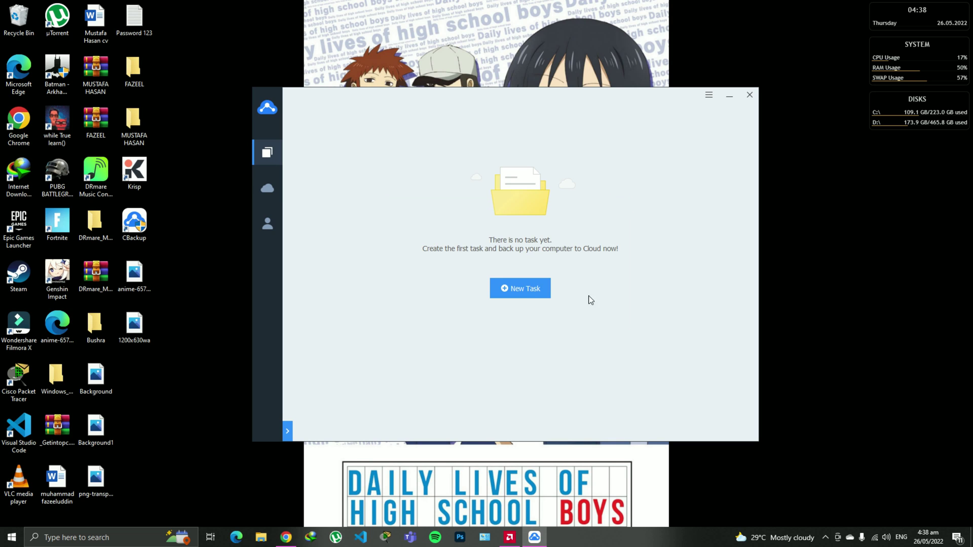
click(538, 296)
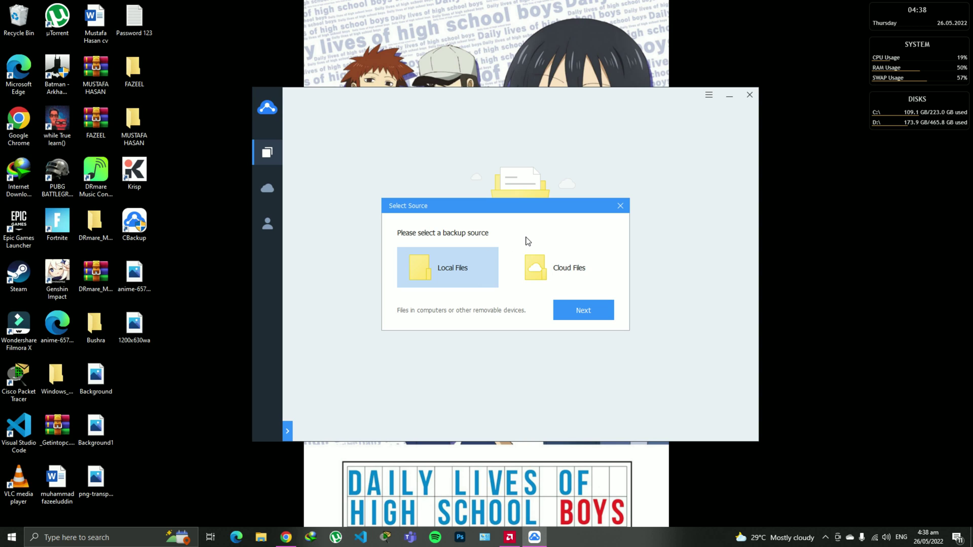
click(572, 306)
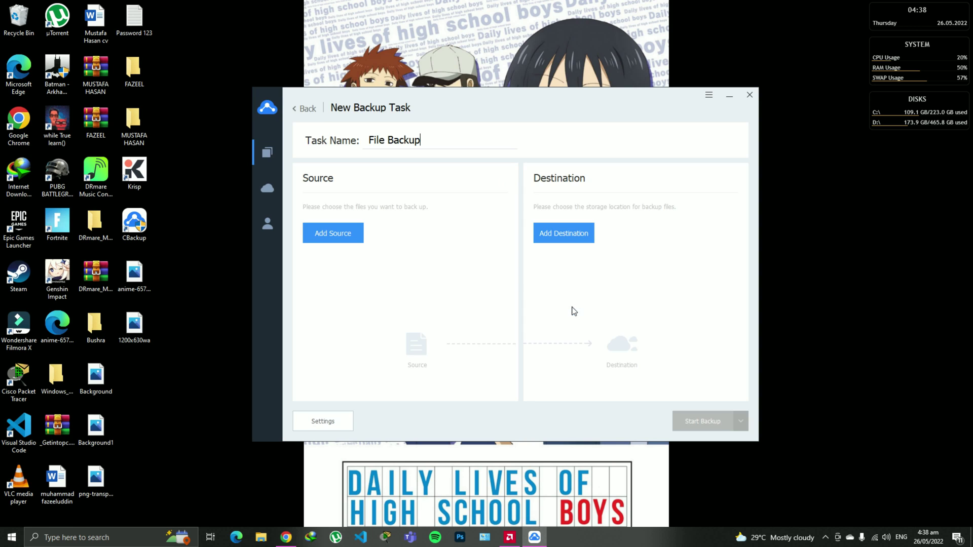
- Set the D:\ drive as the backup source, excluding the SteamLibrary, Recovery, msdownld.tmp and Games folders
click(328, 232)
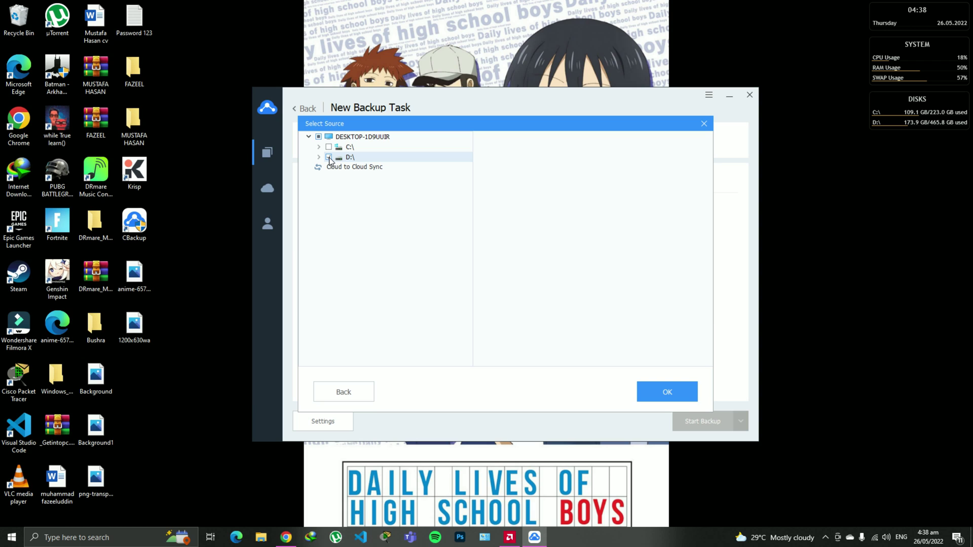
click(329, 158)
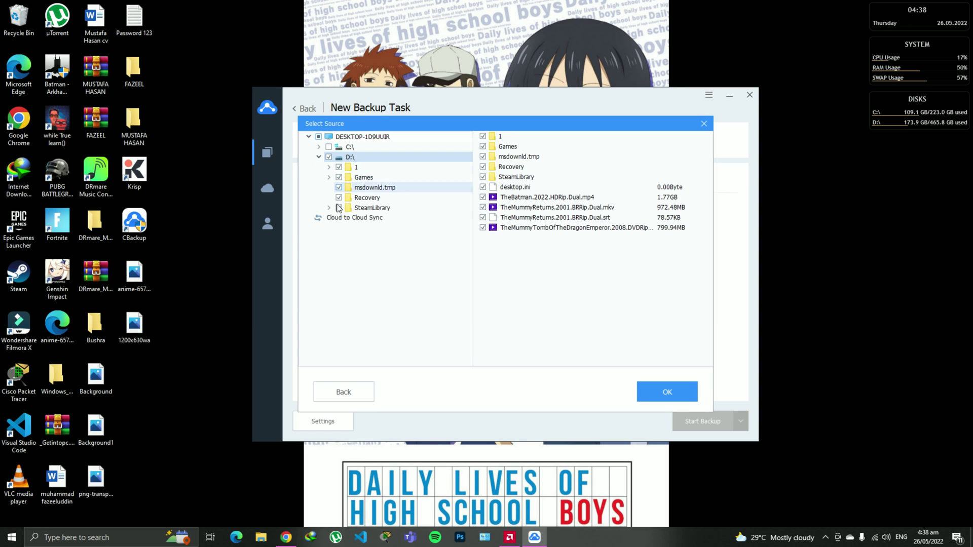
click(338, 207)
click(338, 198)
click(338, 188)
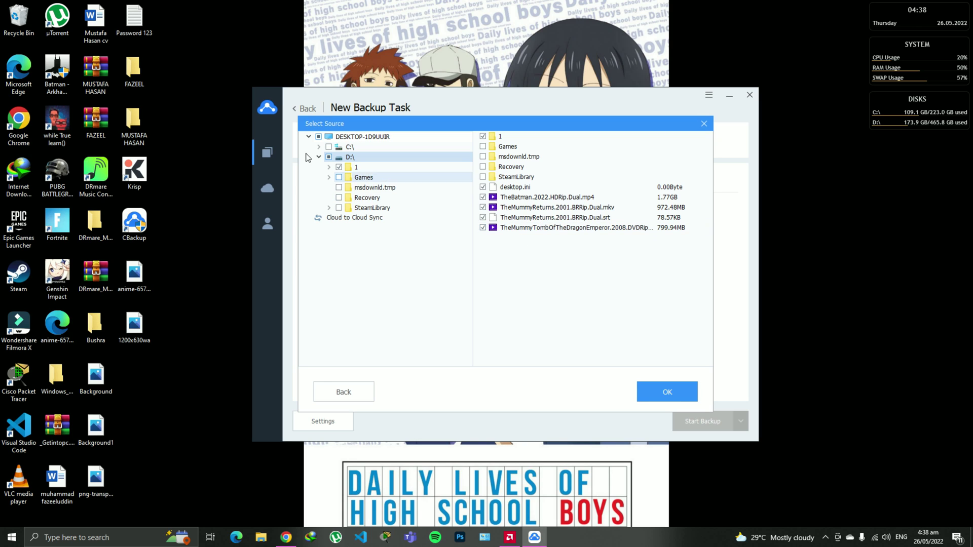
click(679, 392)
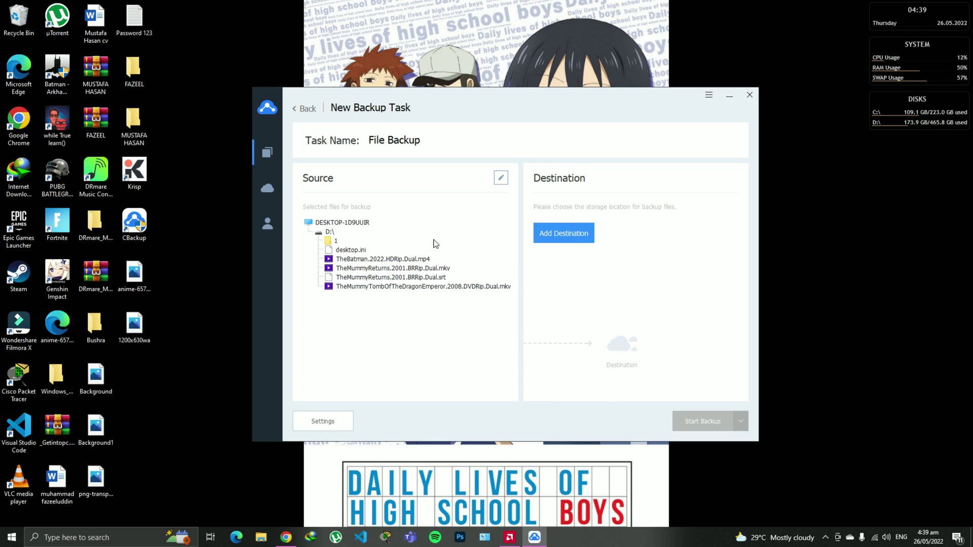
- Set the existing Combined Cloud as the destination of the File Backup task
click(547, 242)
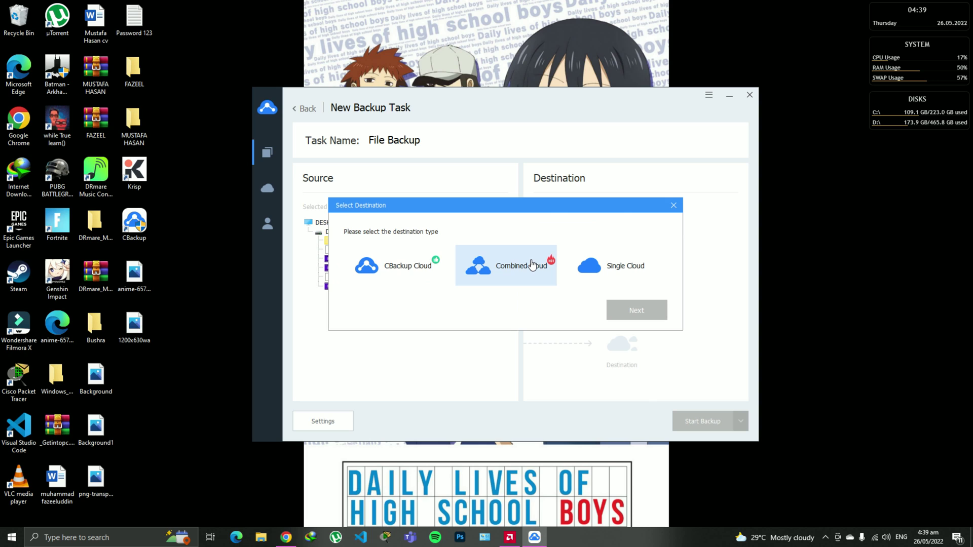
click(532, 264)
click(615, 311)
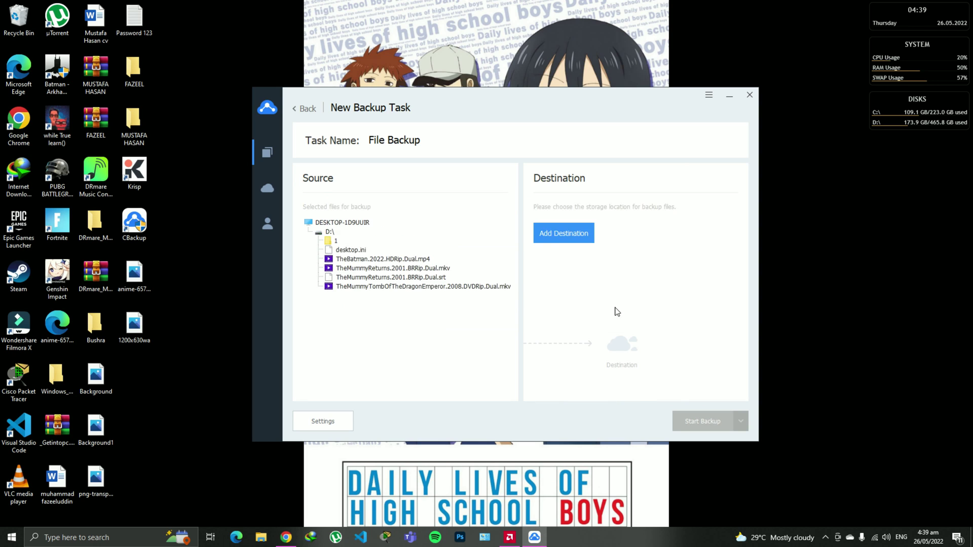
click(354, 195)
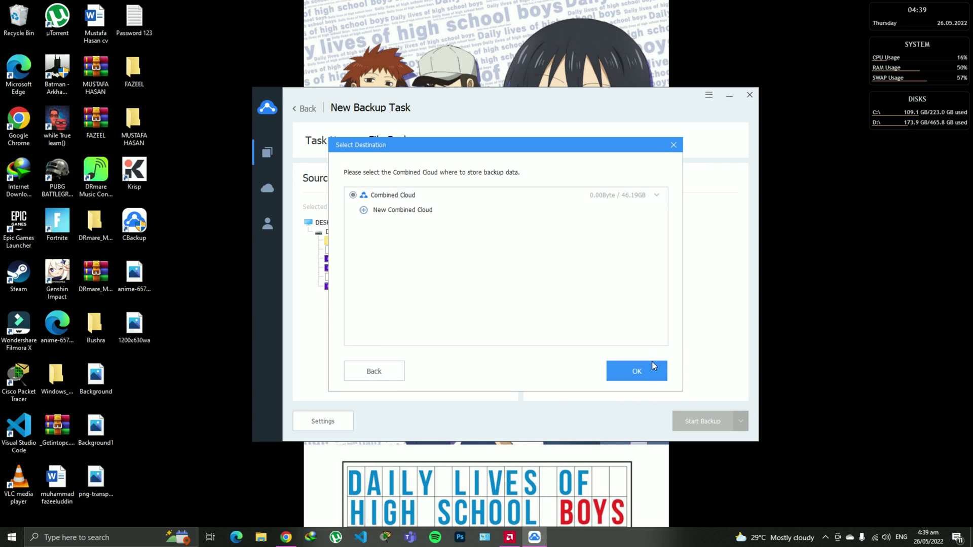
click(637, 372)
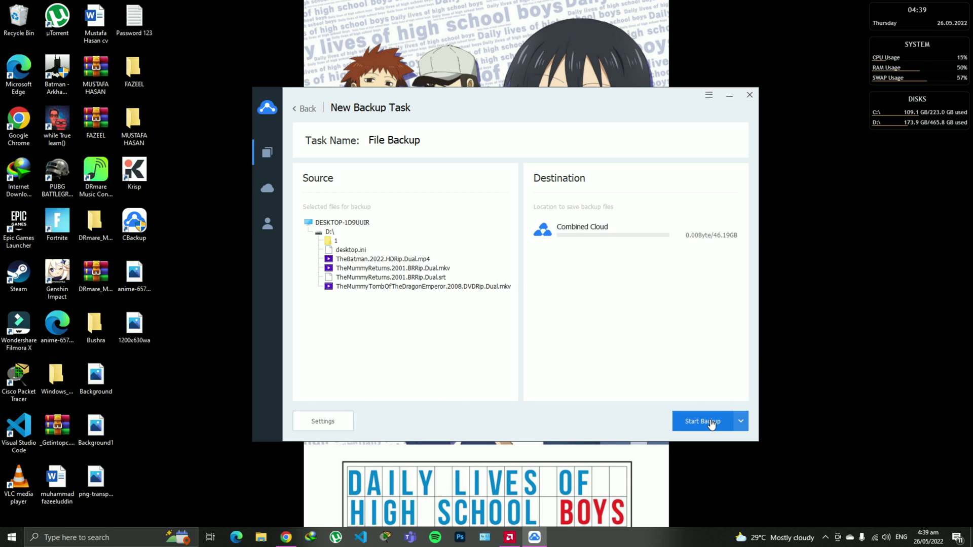
click(435, 233)
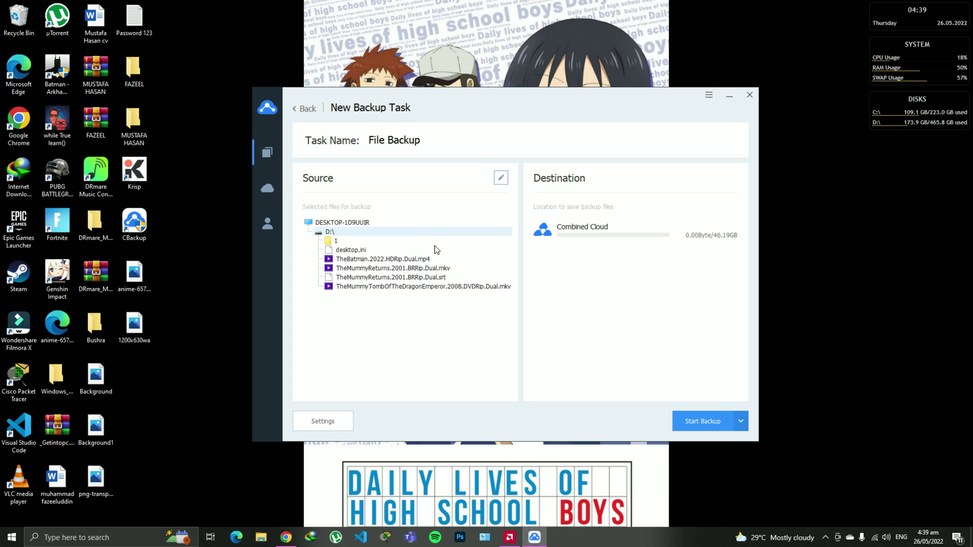
click(434, 249)
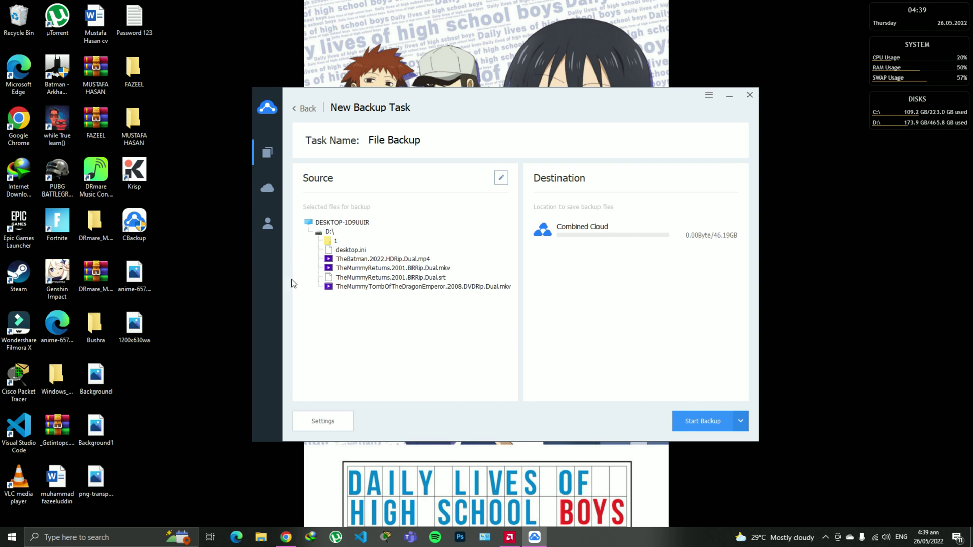
- Check the desktop app's My Storage list, and switch to CBackup in Chrome to open a new sync task
click(268, 191)
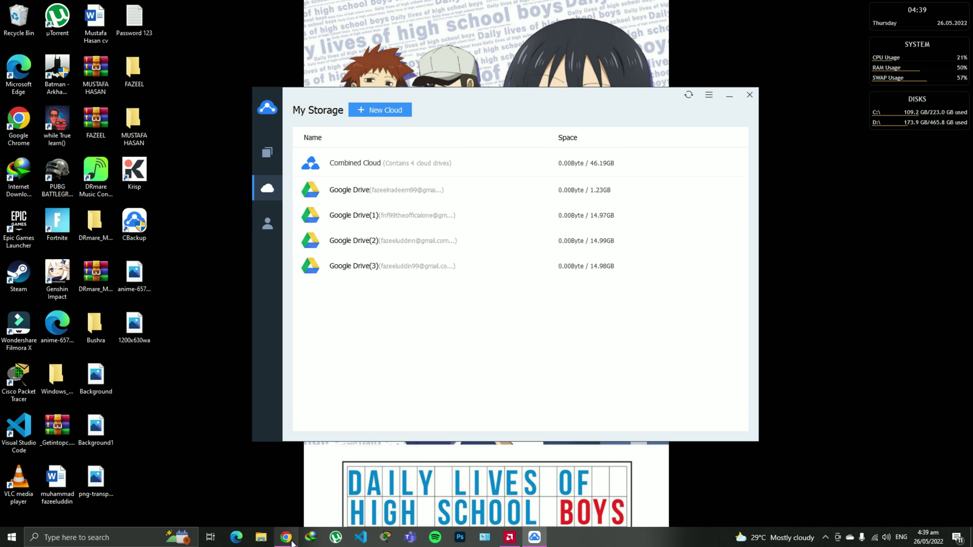
click(286, 494)
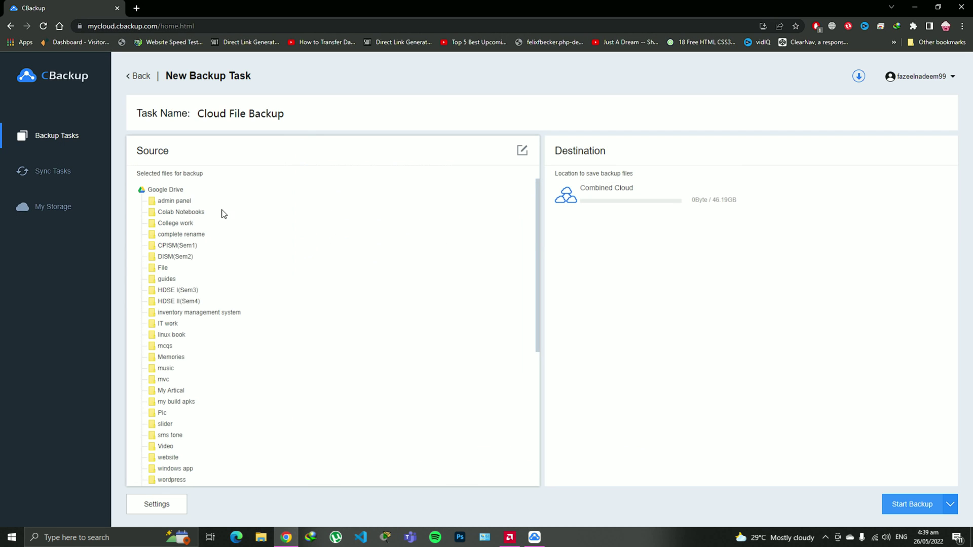
click(48, 173)
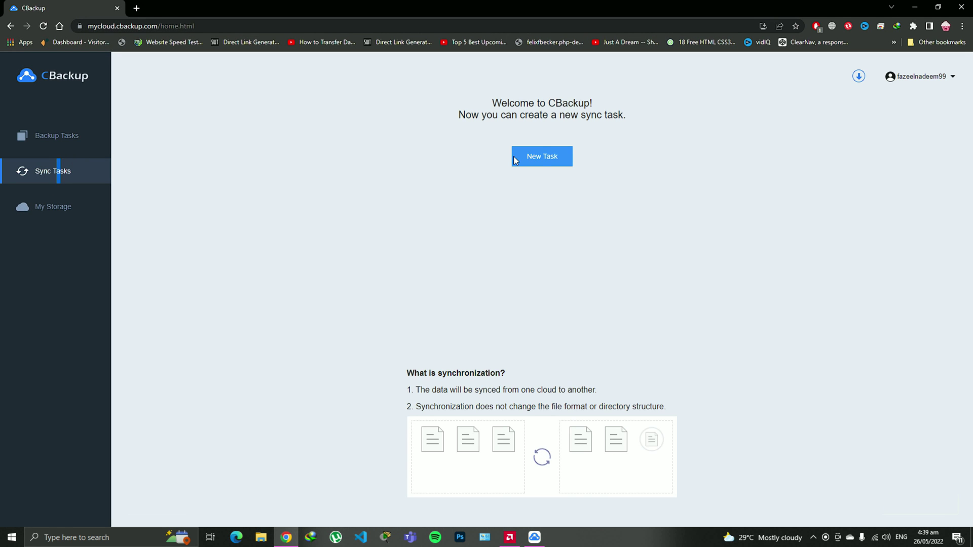
click(540, 156)
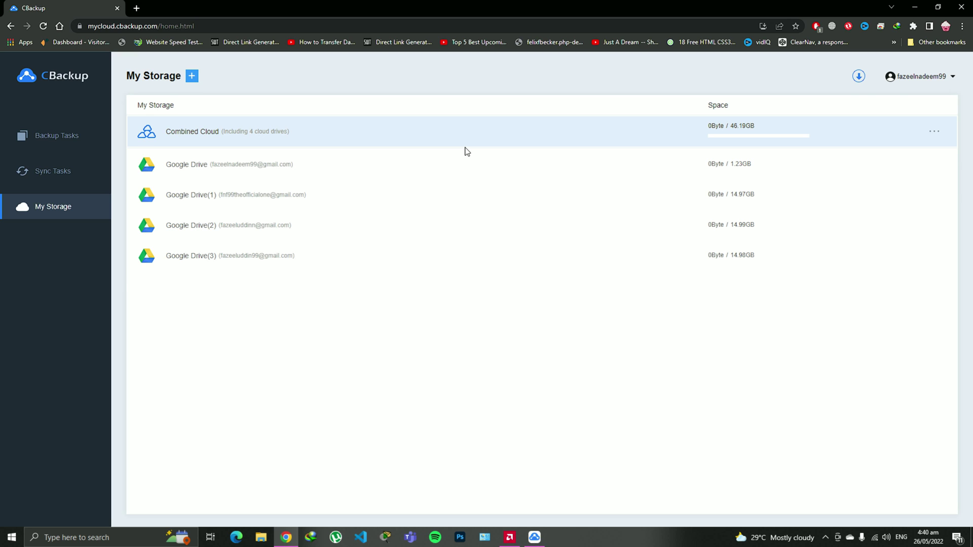
click(192, 76)
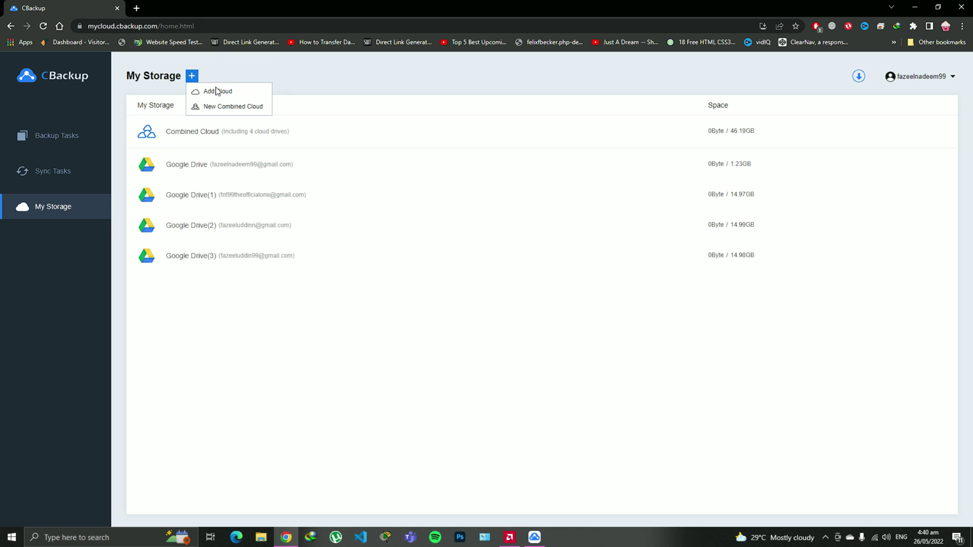
click(216, 91)
click(569, 265)
click(638, 203)
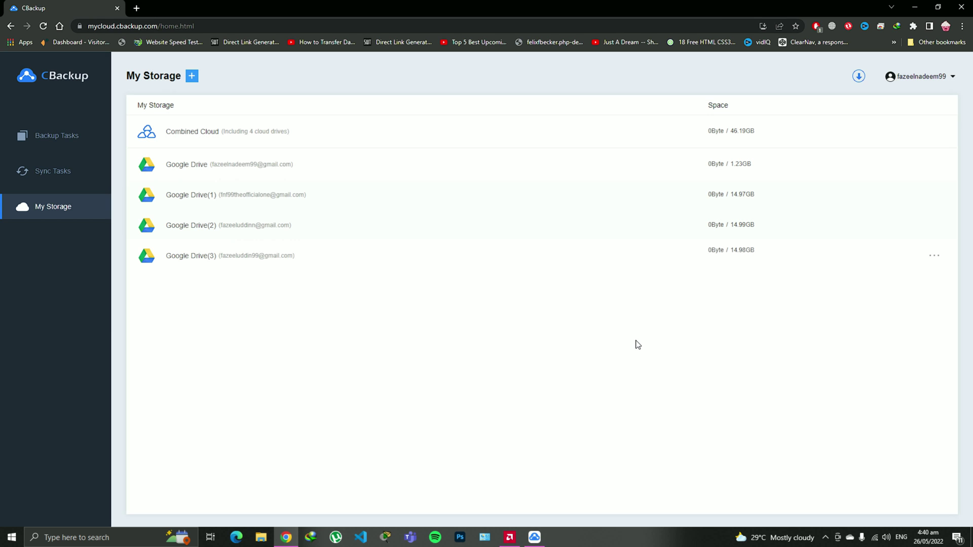